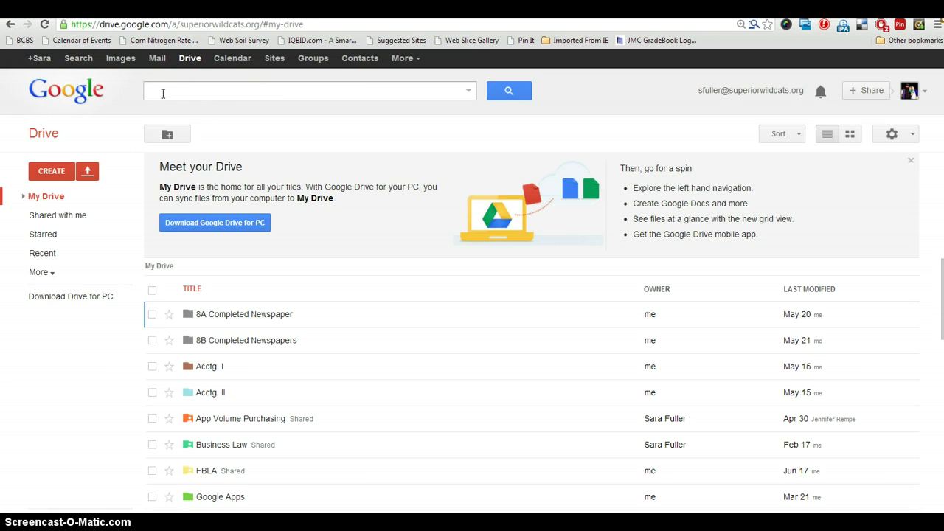
Step: Examine the Drive search filters for type, visibility and ownership, and close them again
left_click(163, 93)
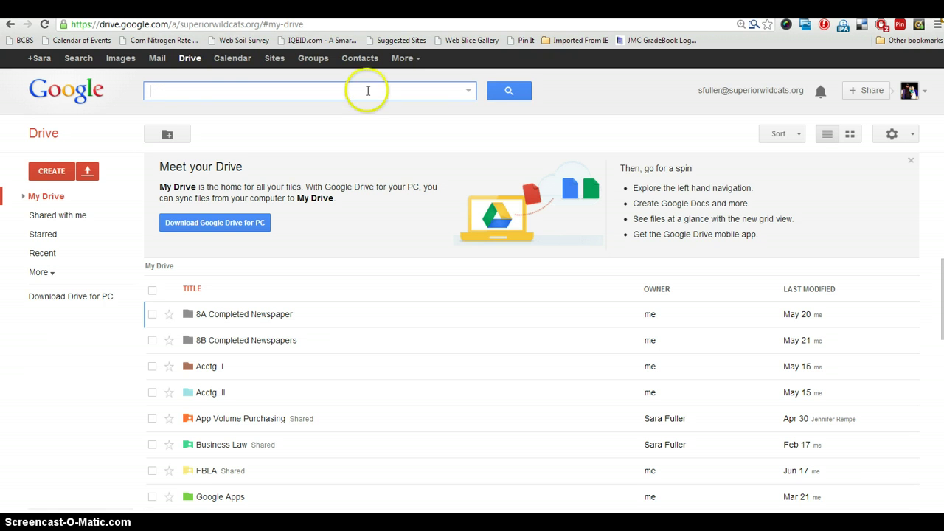
left_click(469, 91)
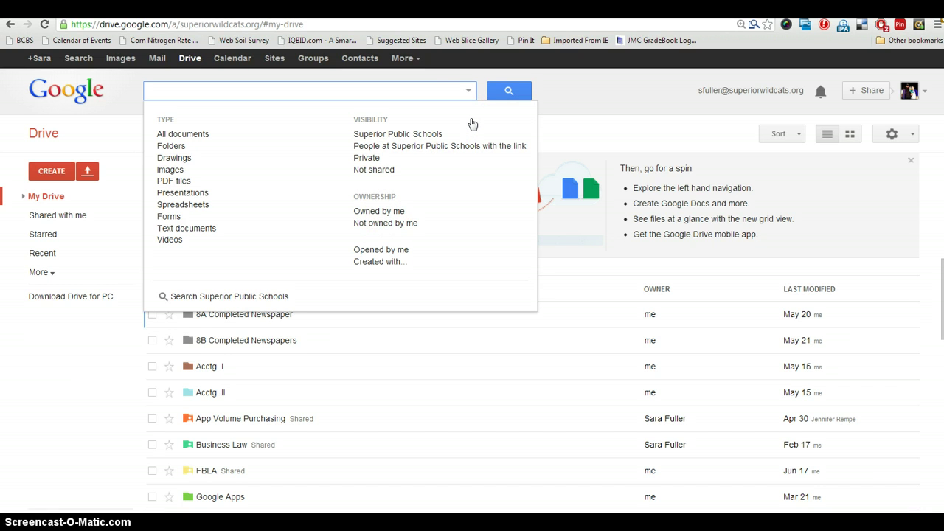
left_click(469, 91)
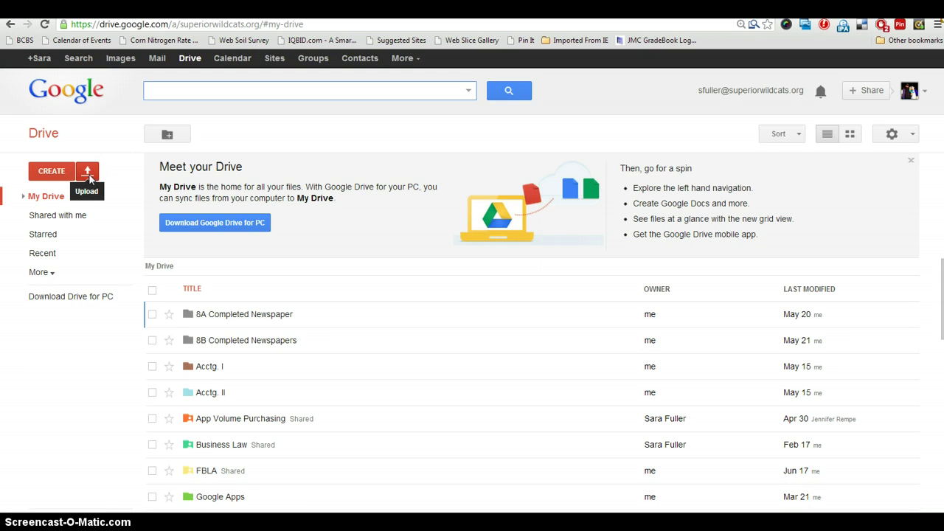
Step: Expand the My Drive folder tree in the navigation and look through its subfolders
left_click(23, 198)
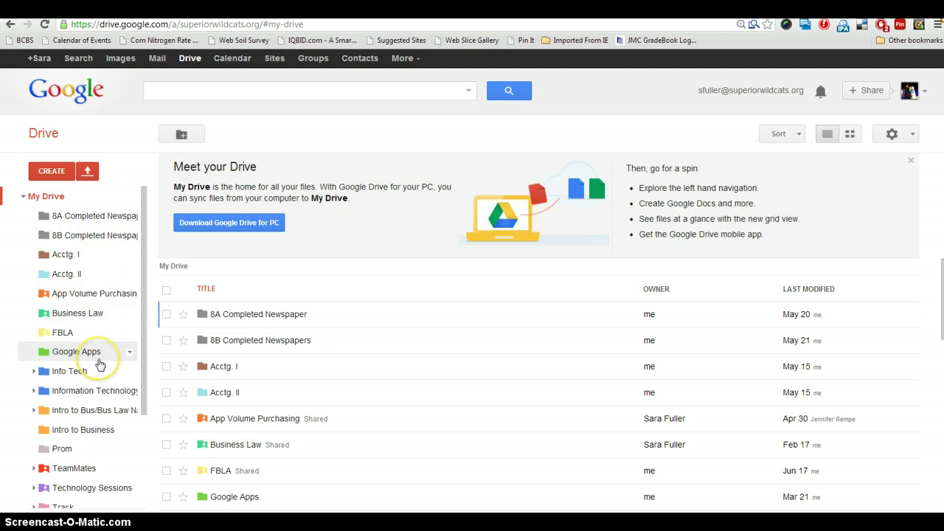
left_click_drag(141, 326, 140, 402)
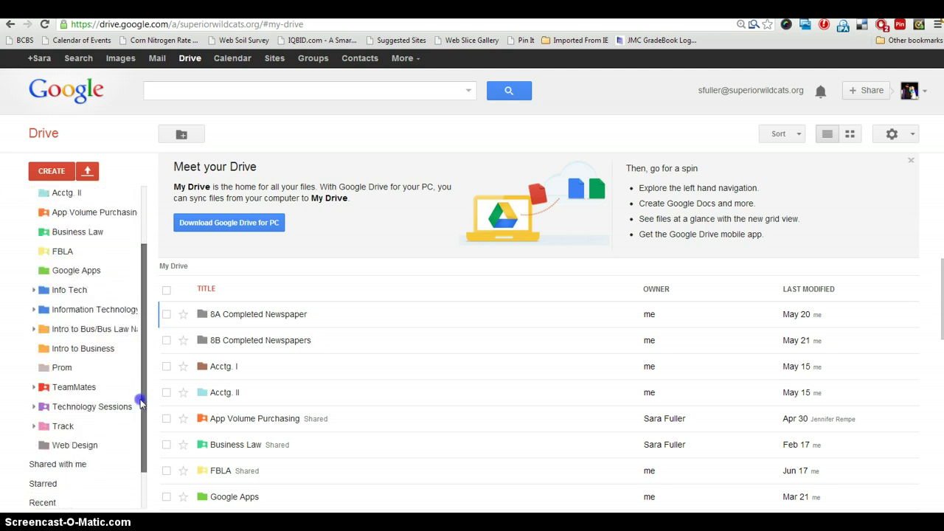
scroll(139, 401, "down", 2)
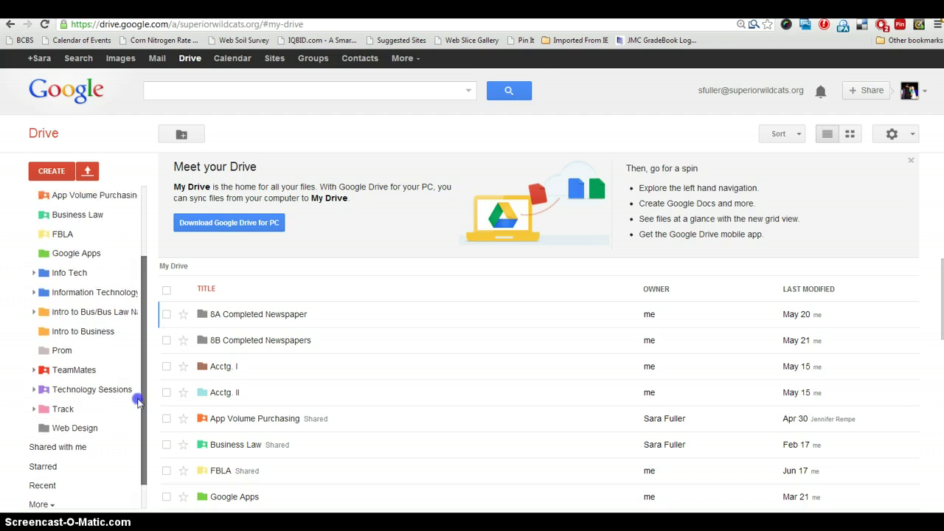
Step: View the Shared with me, Starred and Recent file lists one after another
left_click(79, 448)
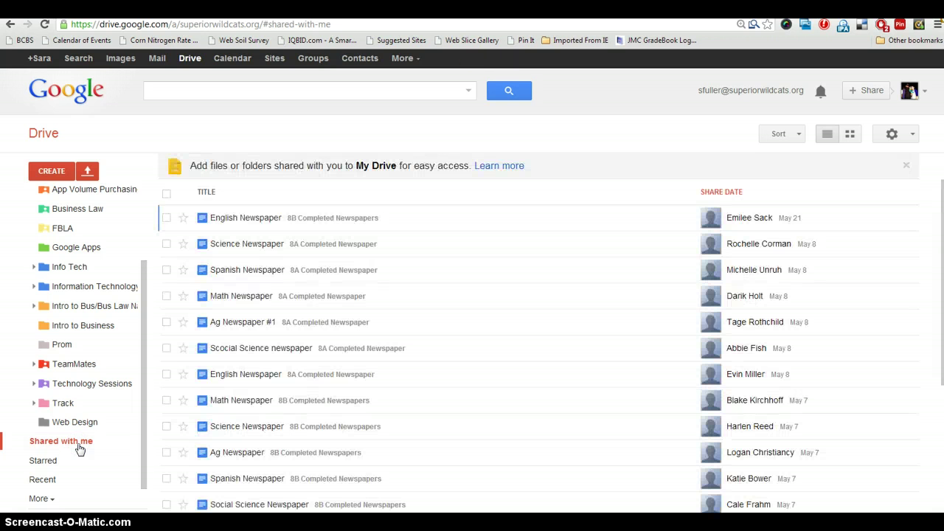
left_click(45, 464)
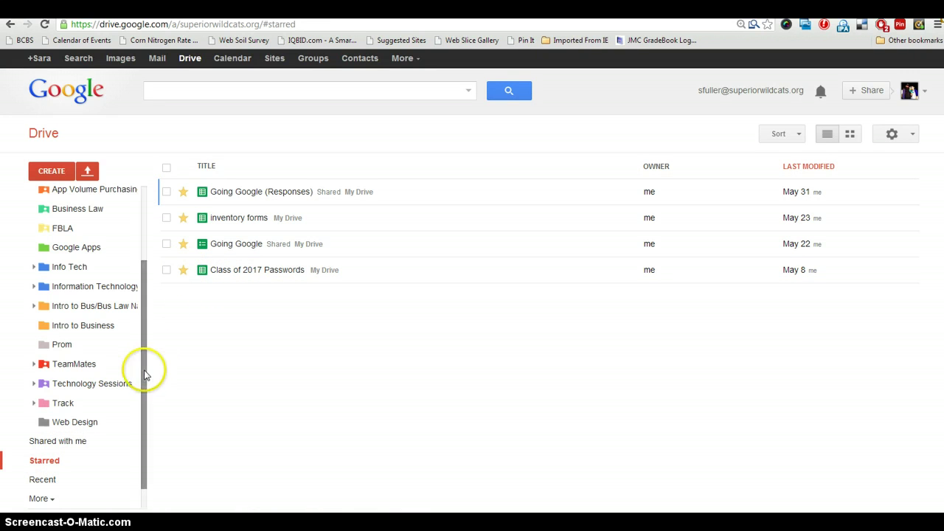
left_click_drag(143, 380, 141, 403)
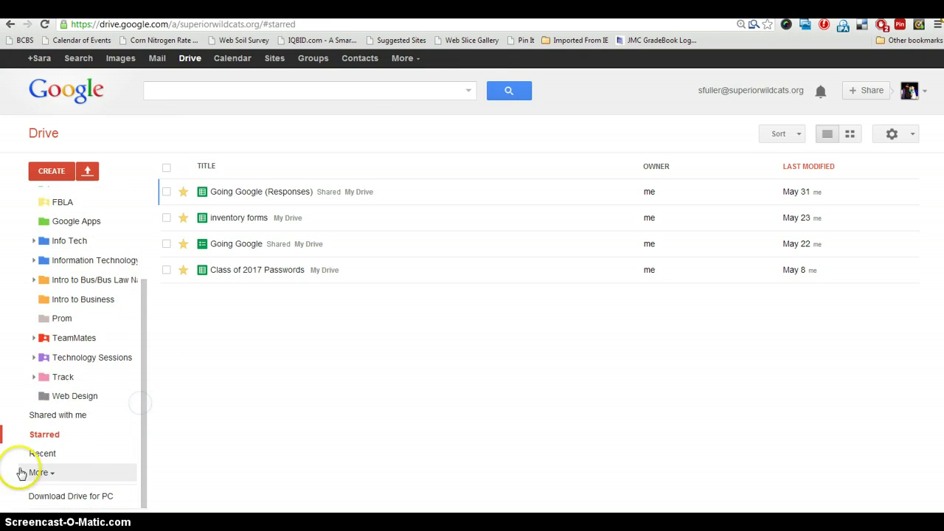
left_click(45, 454)
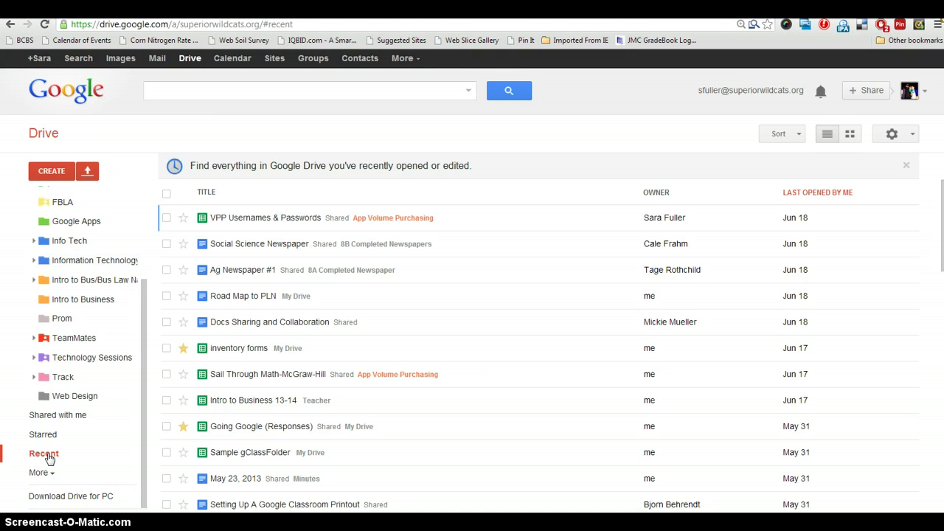
Step: Expand the remaining navigation entries and examine Activity, All items and the owner and type filters
left_click(44, 472)
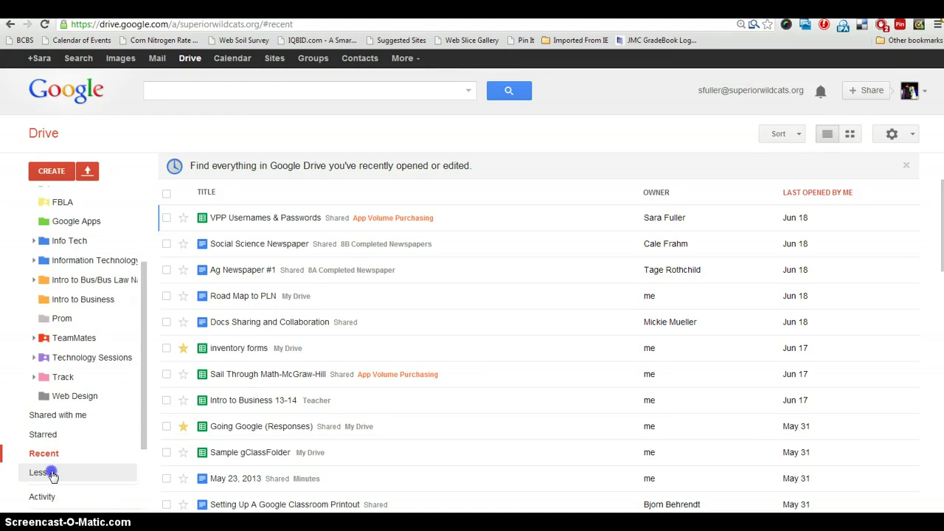
left_click_drag(141, 407, 133, 473)
left_click(67, 404)
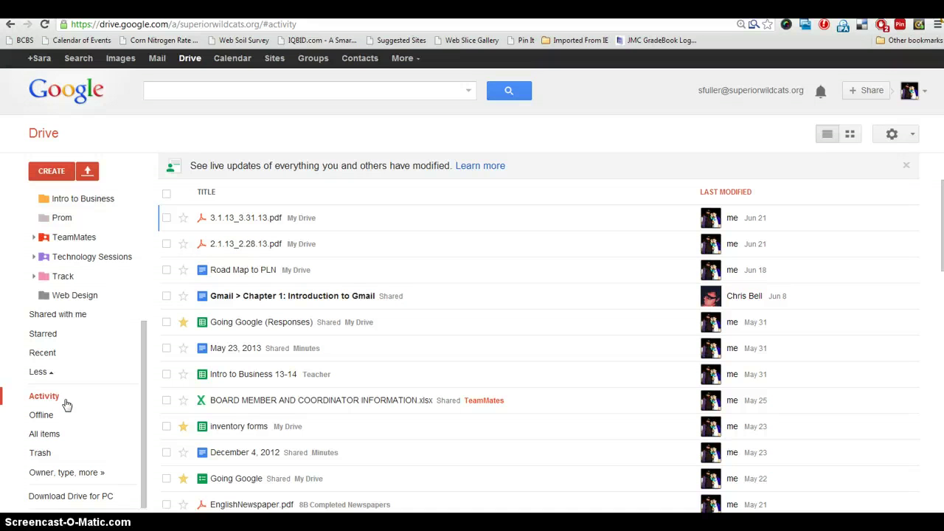
left_click(65, 402)
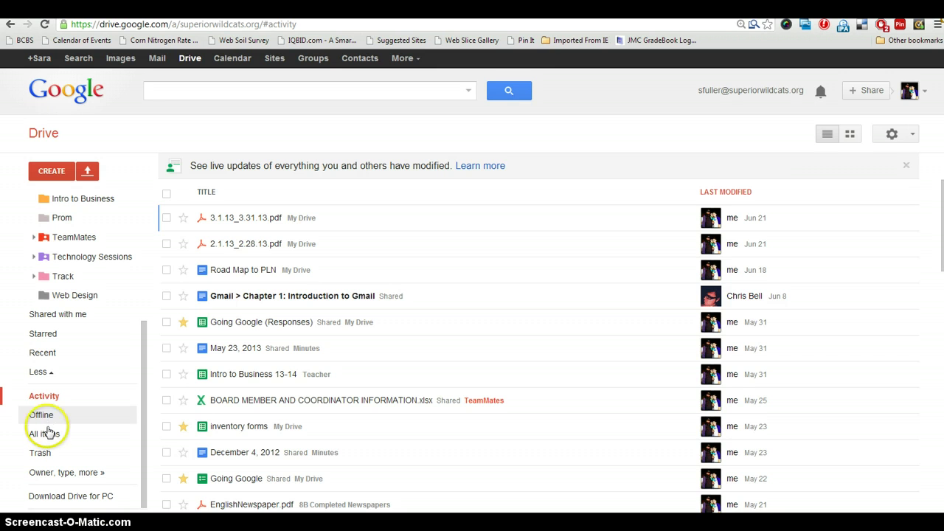
left_click(48, 435)
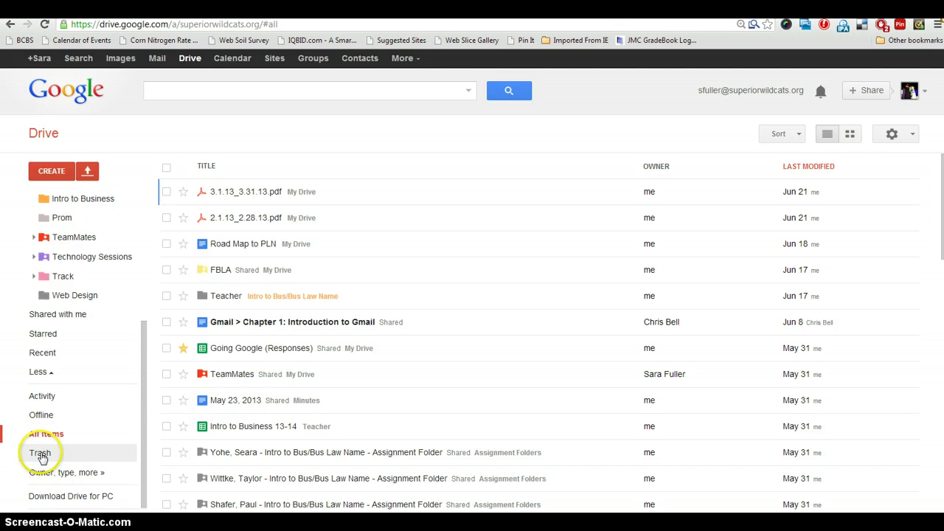
left_click(109, 475)
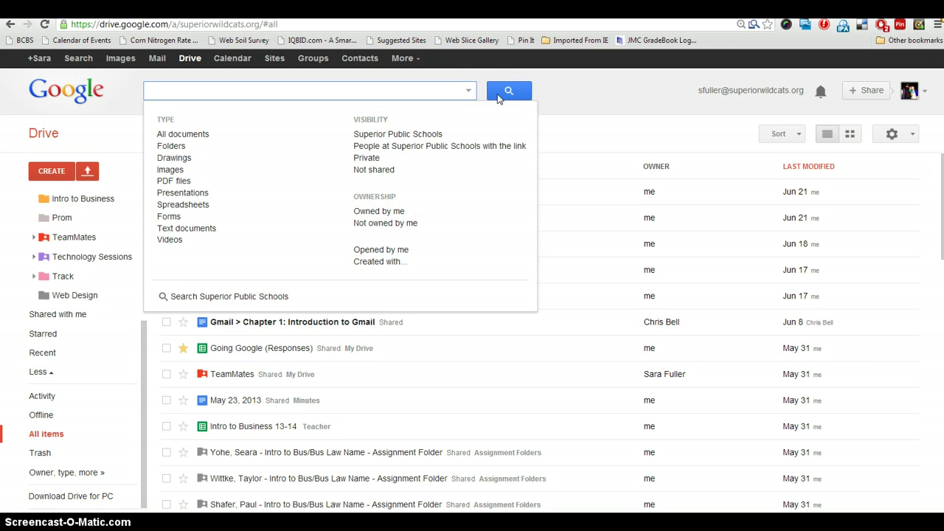
left_click(468, 90)
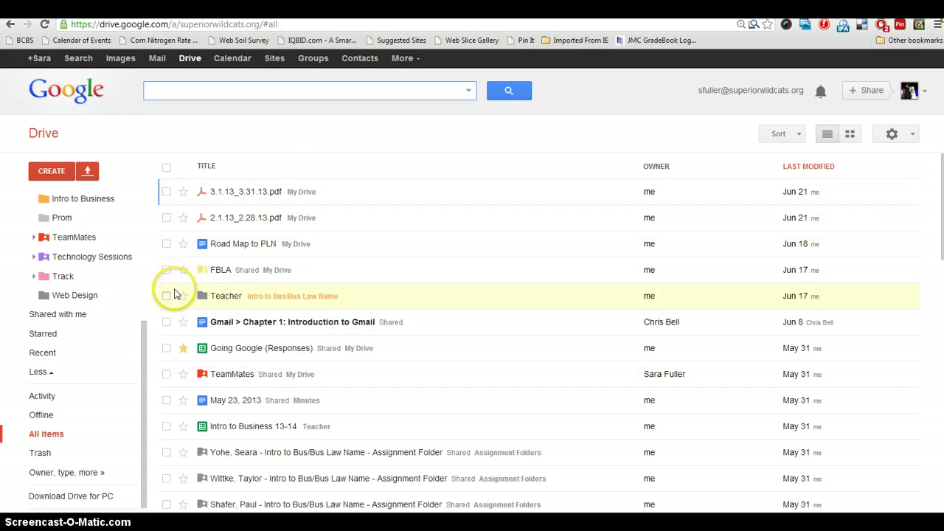
Step: Return to My Drive and look through its whole list of folders and files
left_click_drag(140, 329, 143, 185)
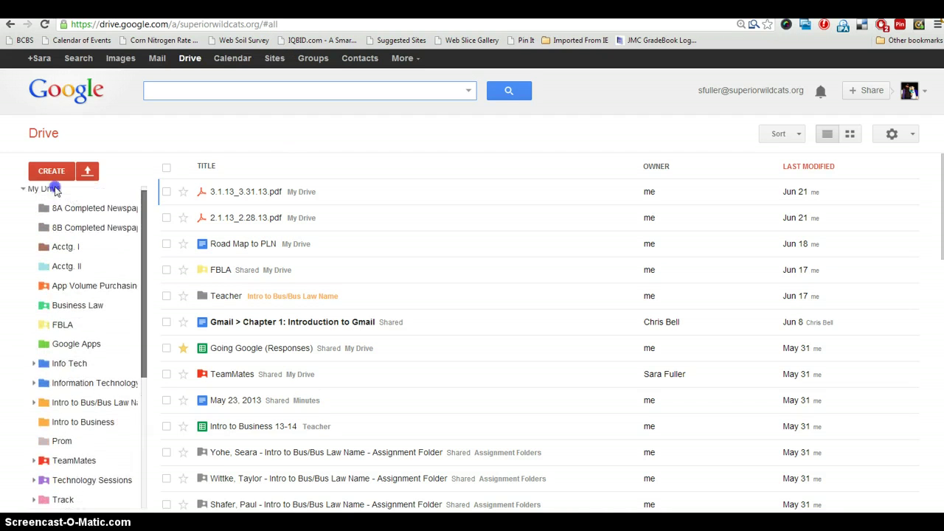
left_click(53, 188)
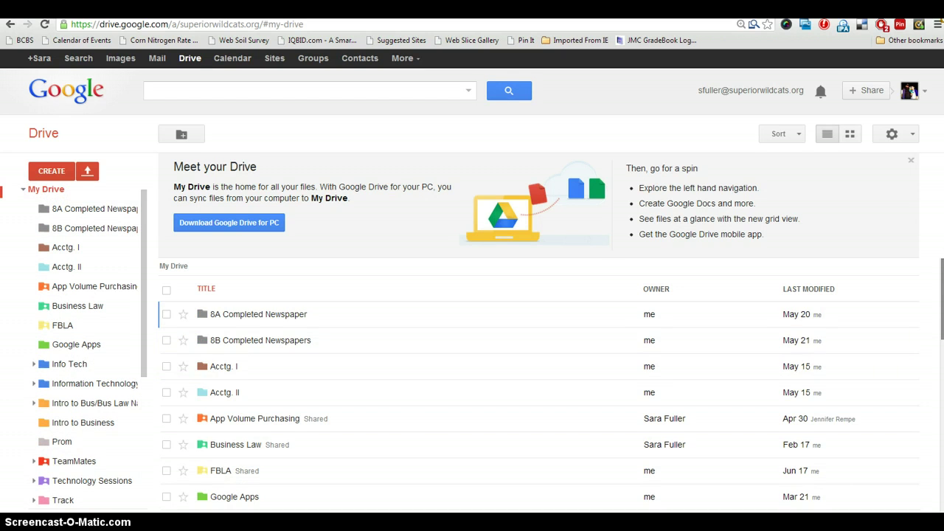
scroll(538, 399, "down", 4)
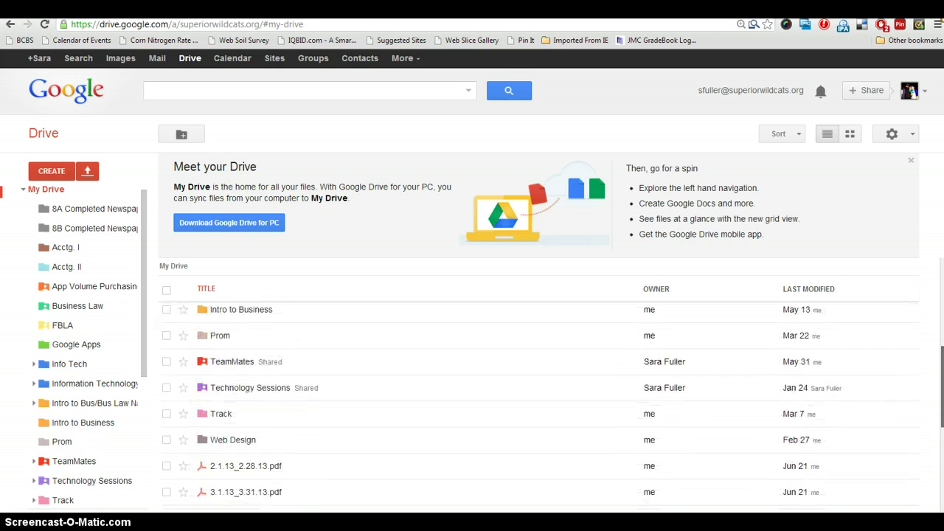
scroll(538, 405, "down", 4)
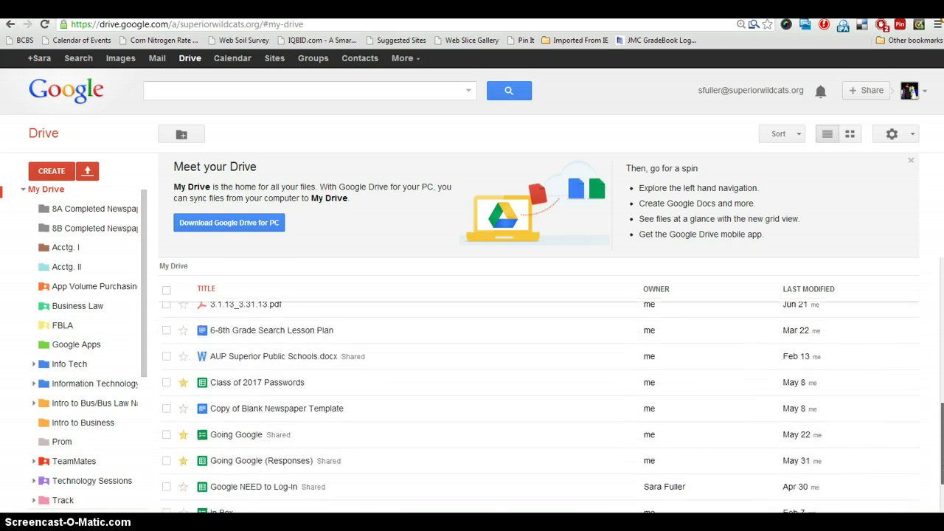
scroll(538, 405, "down", 3)
scroll(538, 406, "up", 6)
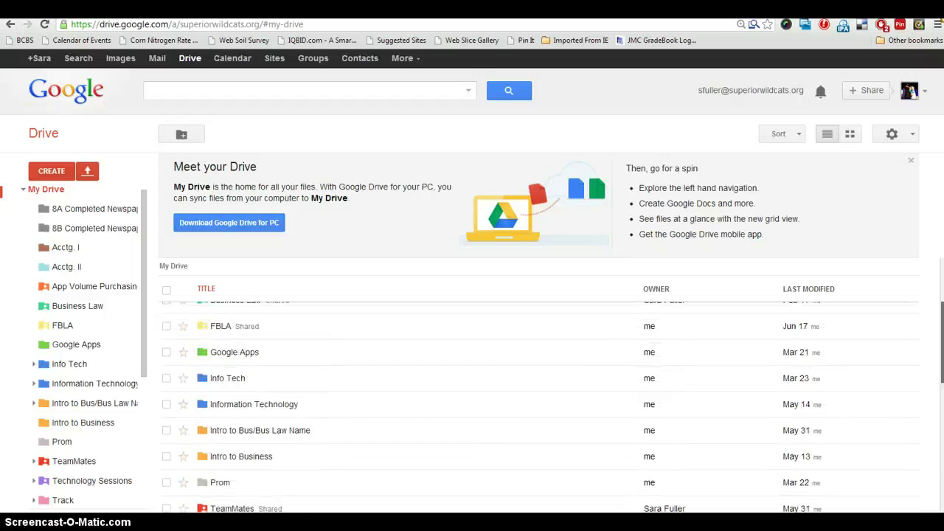
scroll(543, 408, "up", 3)
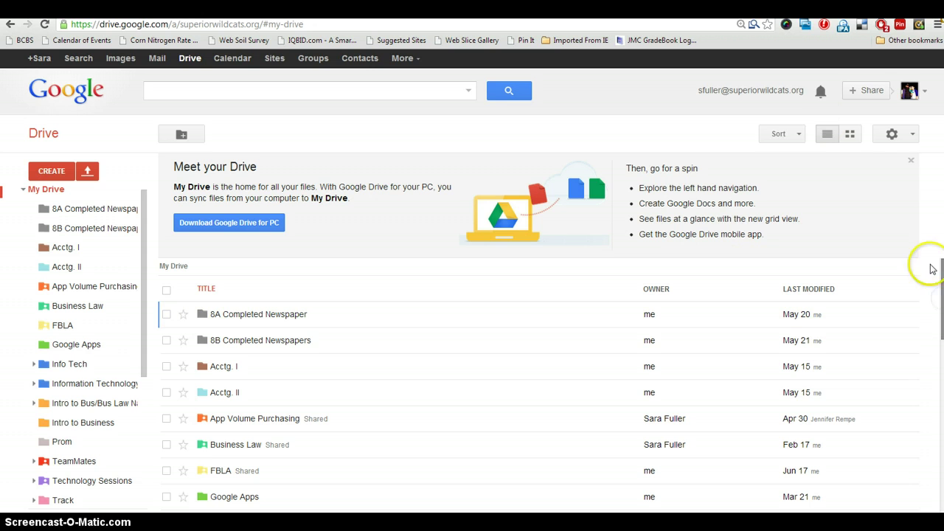
Step: Sort the My Drive list by Last edited by me, Last modified and Last opened by me in turn
left_click(803, 139)
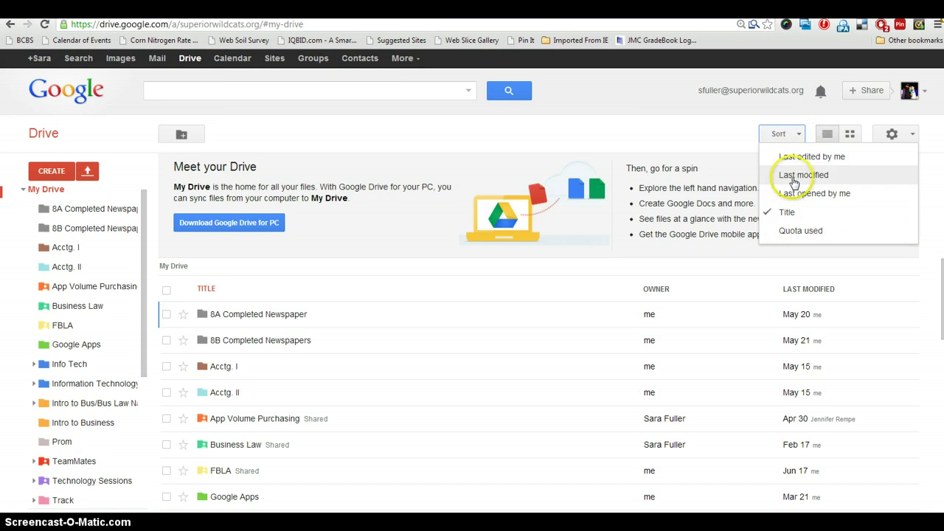
left_click(812, 157)
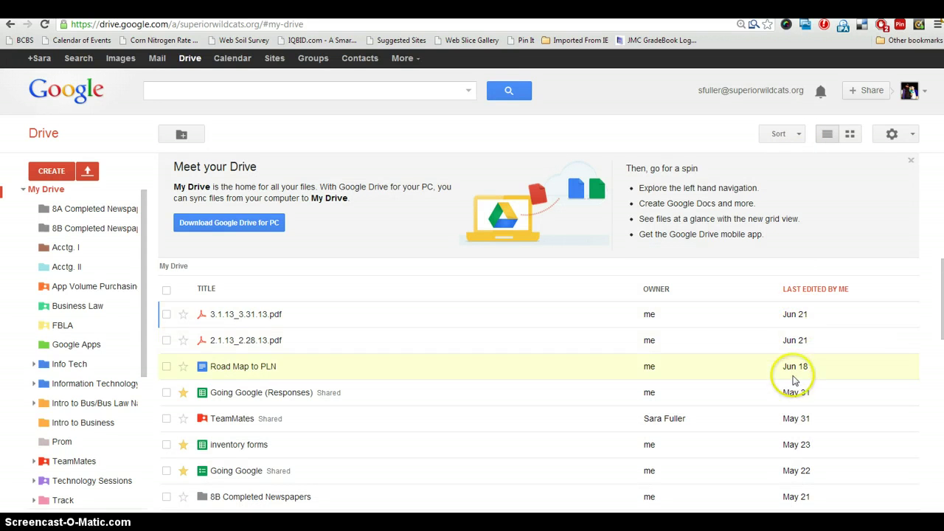
left_click(793, 134)
left_click(796, 176)
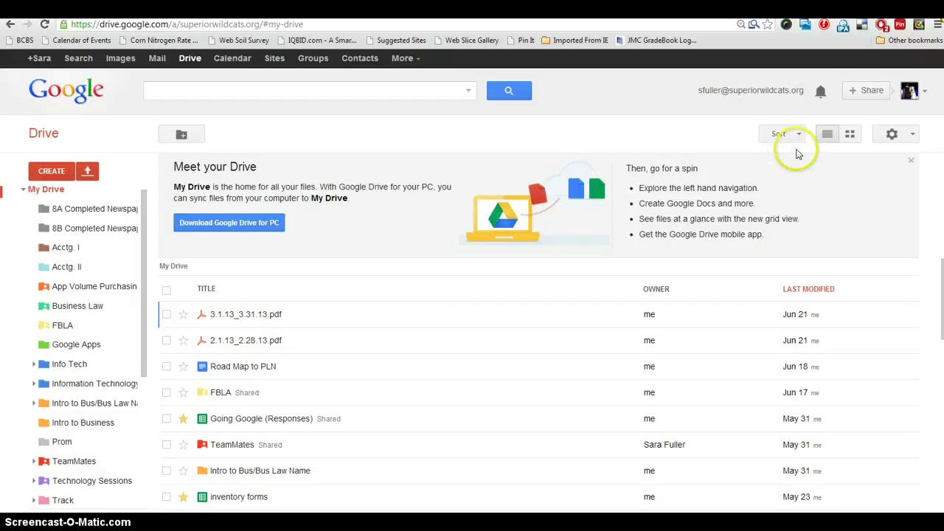
left_click(795, 134)
left_click(793, 195)
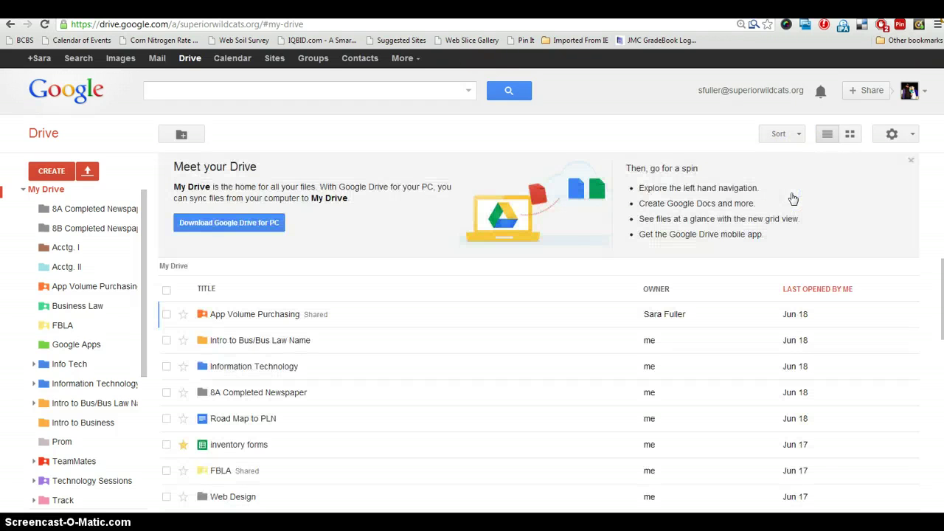
Step: Sort the My Drive list by Title and look through the ordered folders and files
left_click(798, 137)
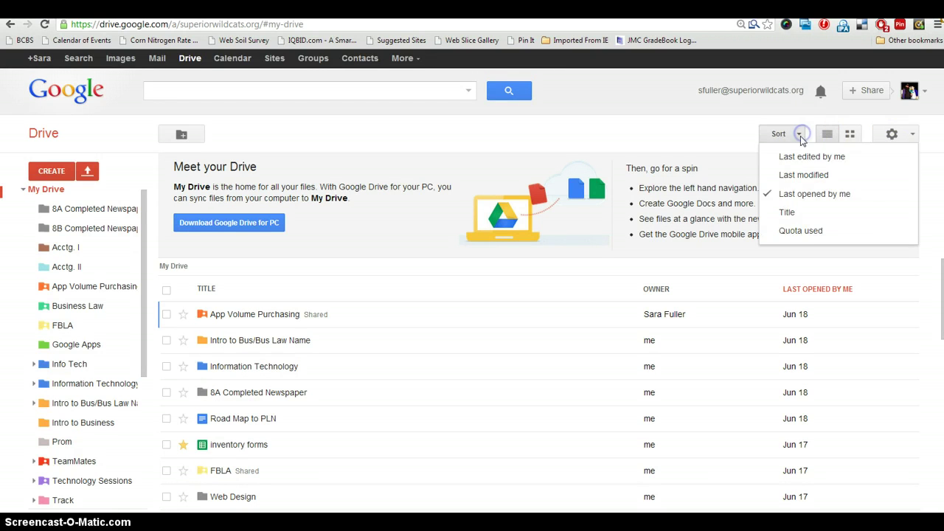
left_click(785, 214)
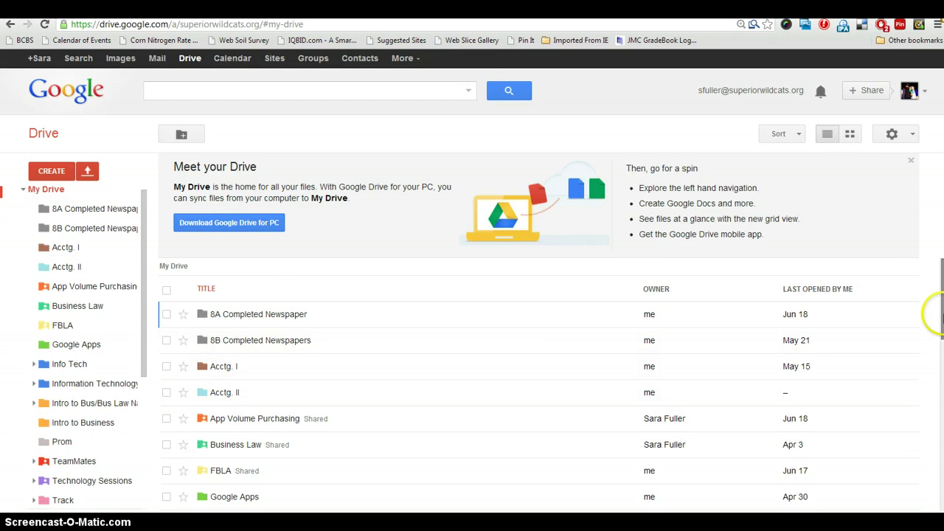
left_click_drag(939, 312, 928, 451)
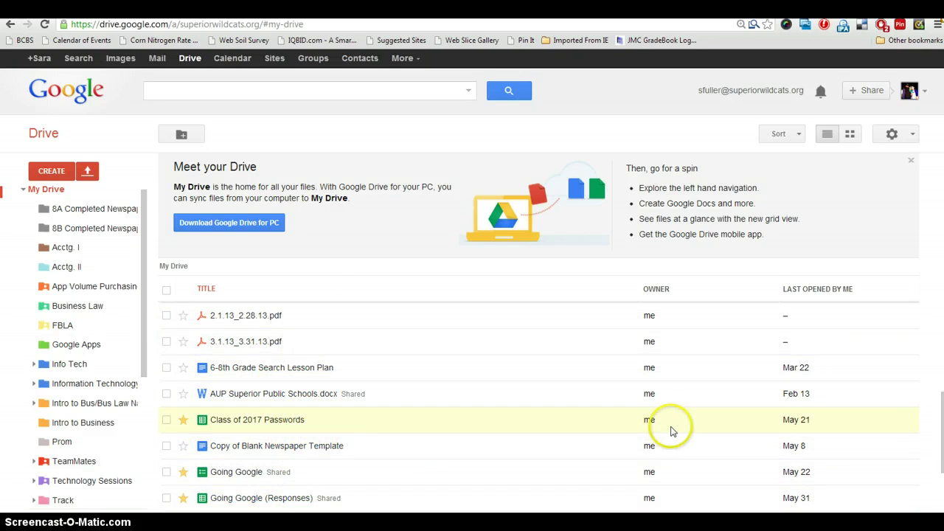
left_click_drag(931, 415, 906, 249)
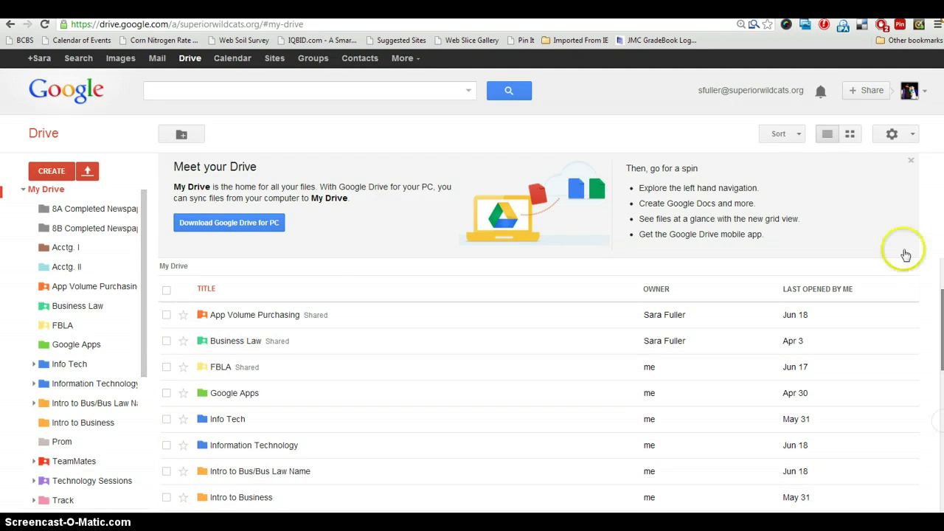
left_click(795, 133)
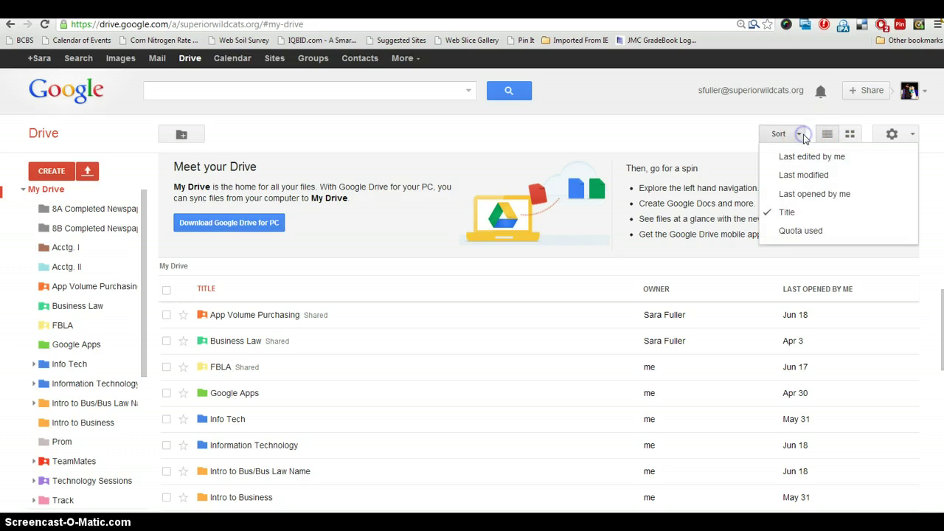
left_click(783, 214)
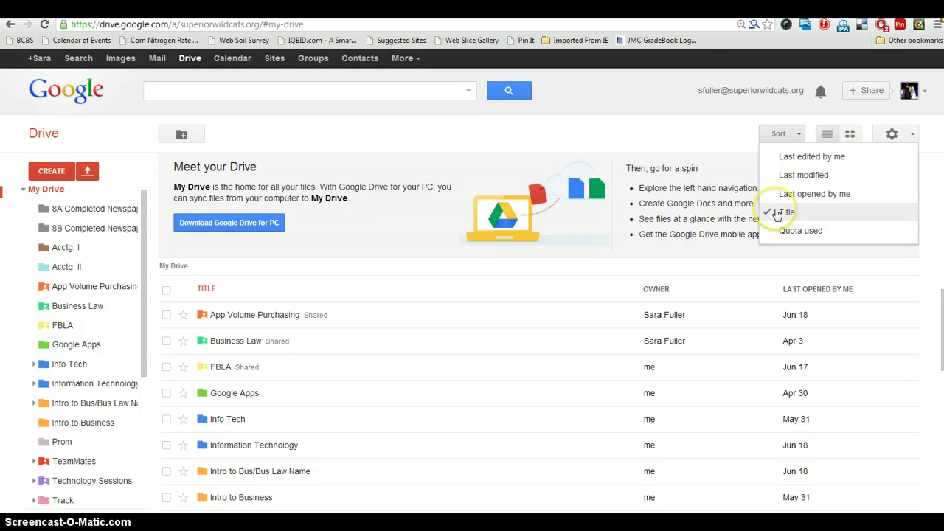
left_click(777, 212)
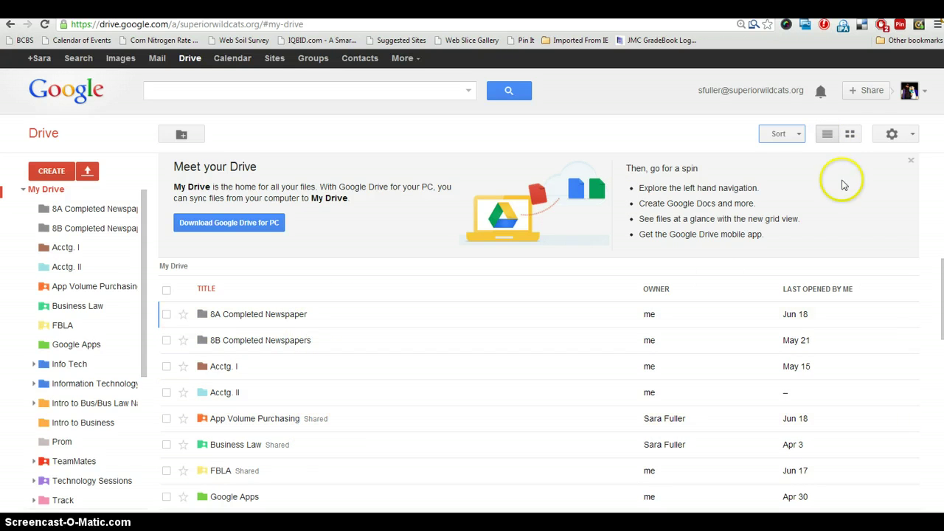
Step: Switch My Drive to the grid view and look through the folder and file thumbnails
left_click(852, 135)
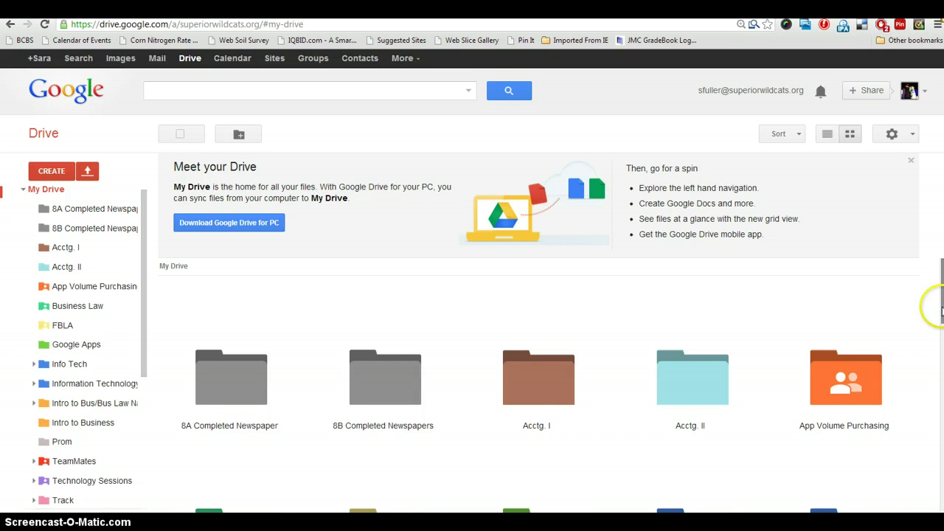
left_click_drag(940, 314, 931, 416)
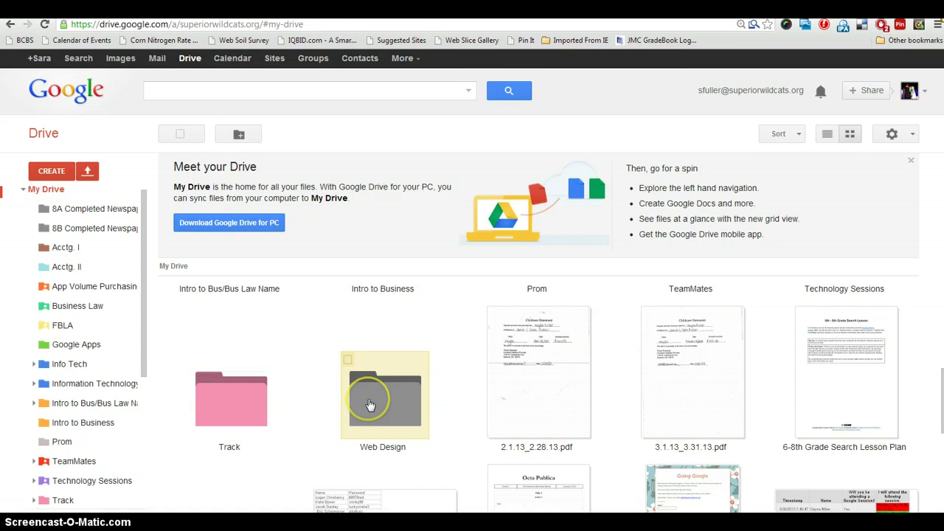
Step: Open the Web Design folder, showing its contents in the list view, and return to My Drive
left_click(369, 403)
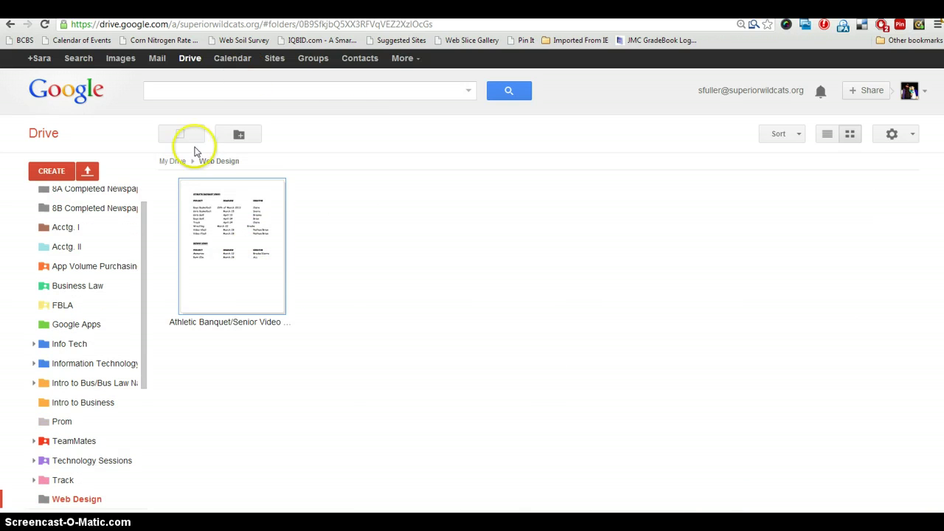
left_click(829, 135)
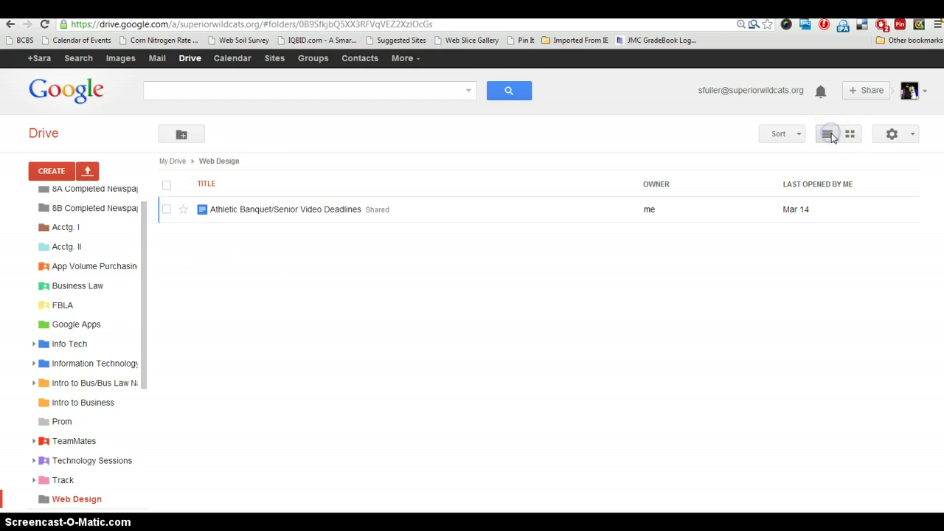
left_click(912, 137)
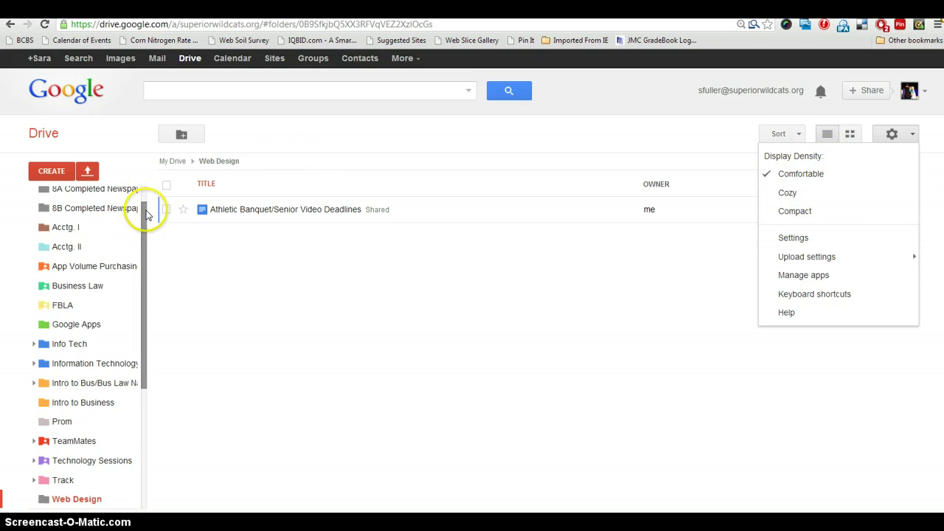
left_click_drag(143, 199, 145, 188)
left_click(61, 202)
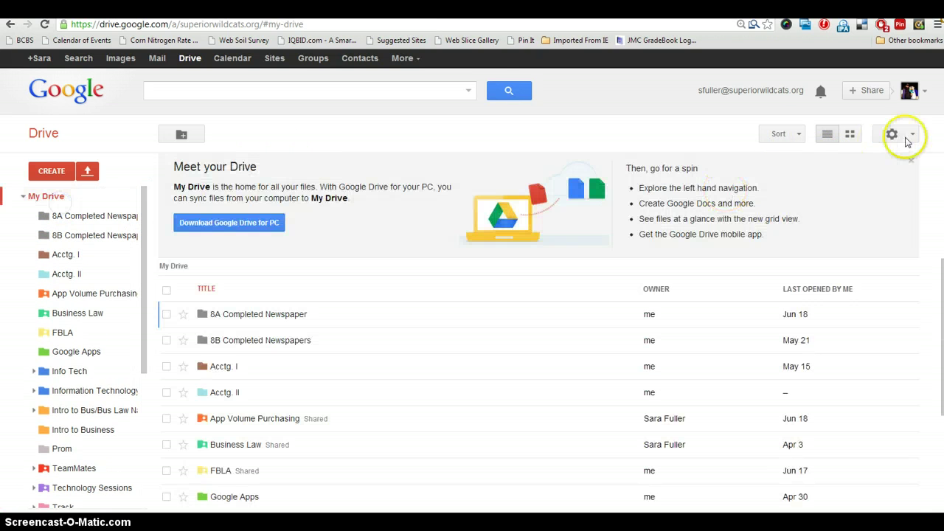
Step: Try the Compact display density on My Drive and restore the Comfortable density
left_click(912, 135)
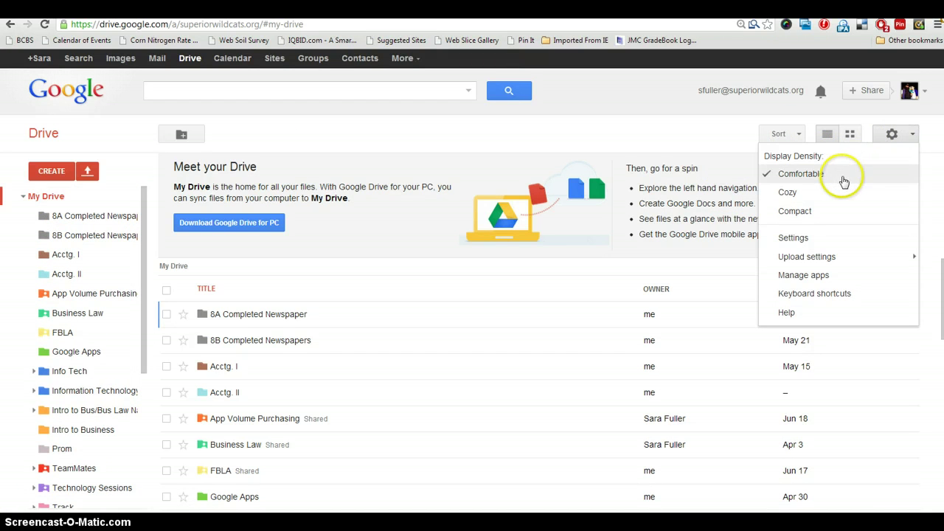
left_click(819, 212)
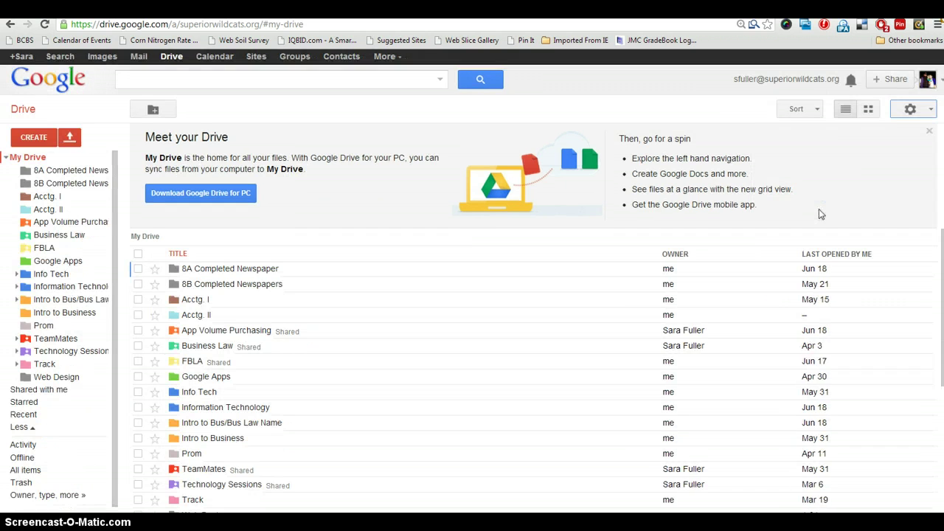
left_click(931, 112)
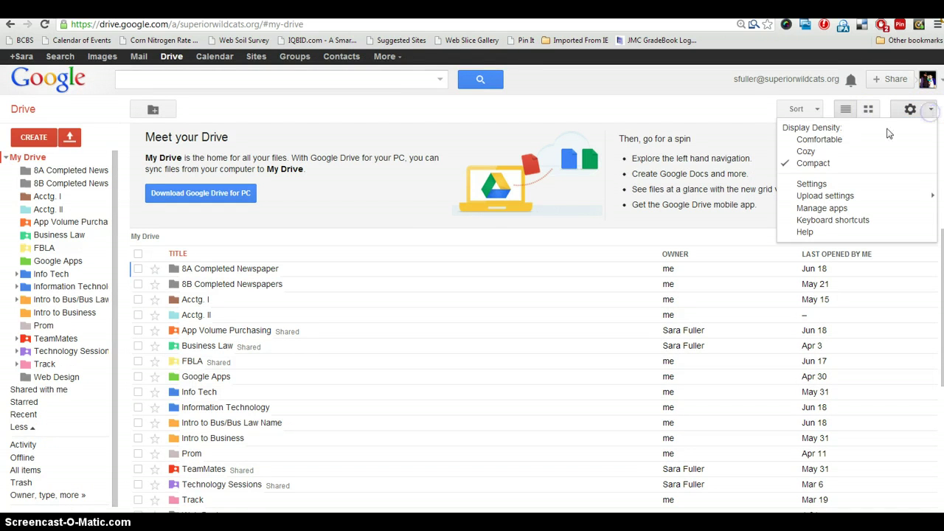
Step: Look over the Drive options for settings, upload settings, app management and keyboard shortcuts
left_click(914, 135)
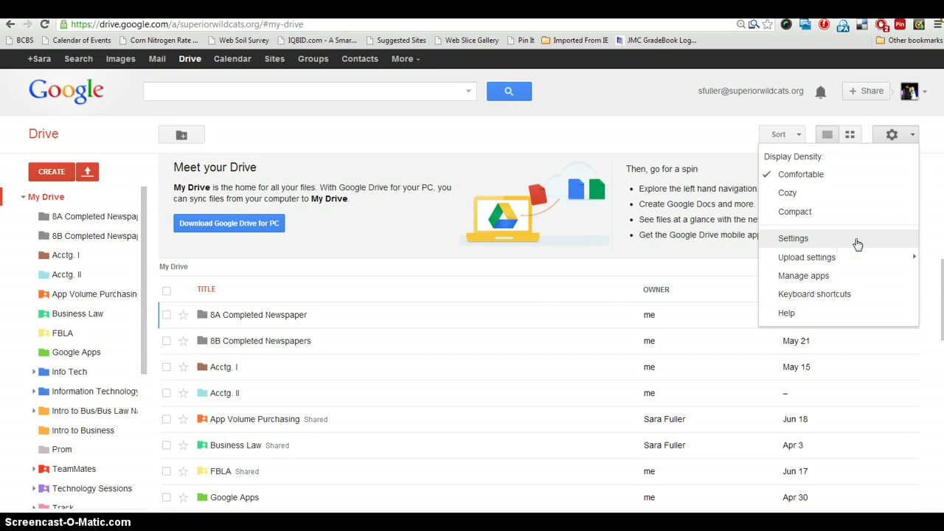
left_click(857, 251)
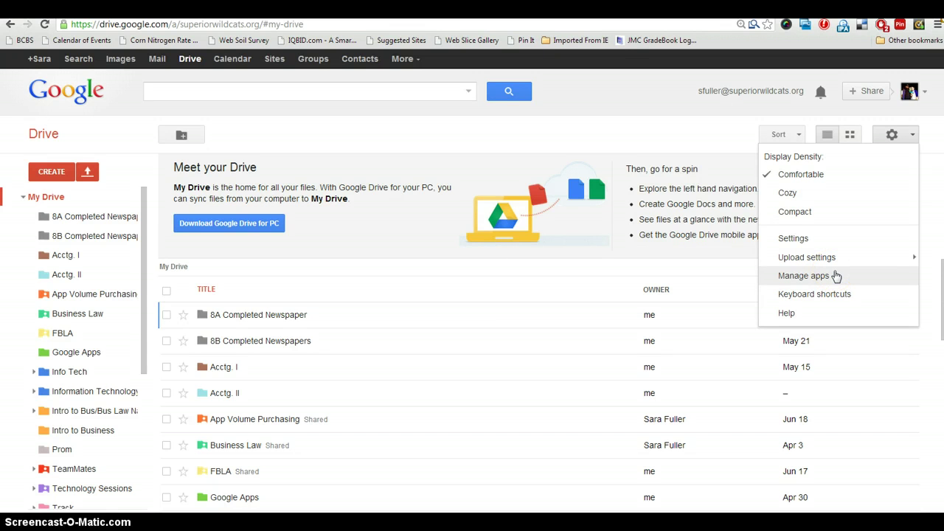
left_click(817, 303)
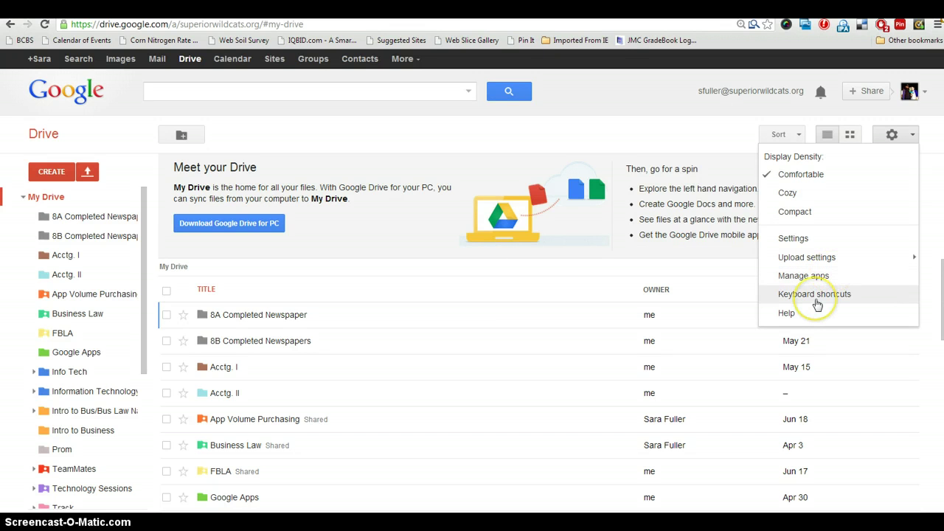